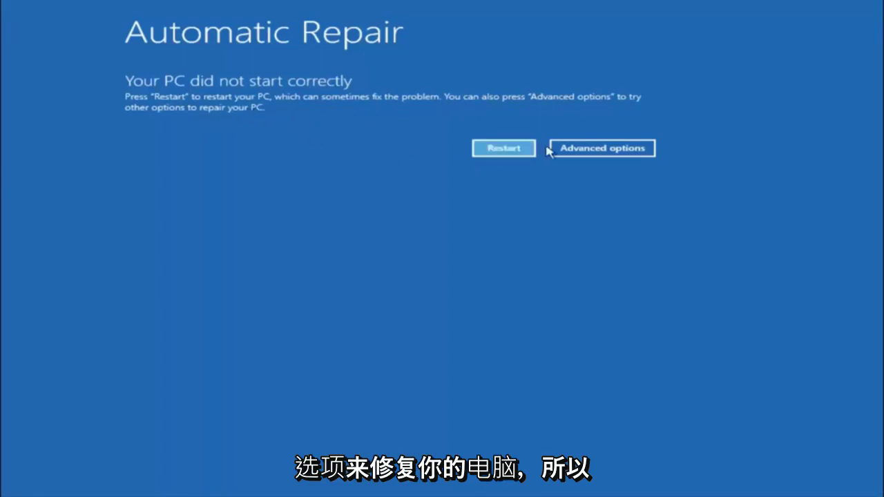
From the failed-start notice, go through Advanced options and Troubleshoot to the Advanced options screen
left_click(596, 147)
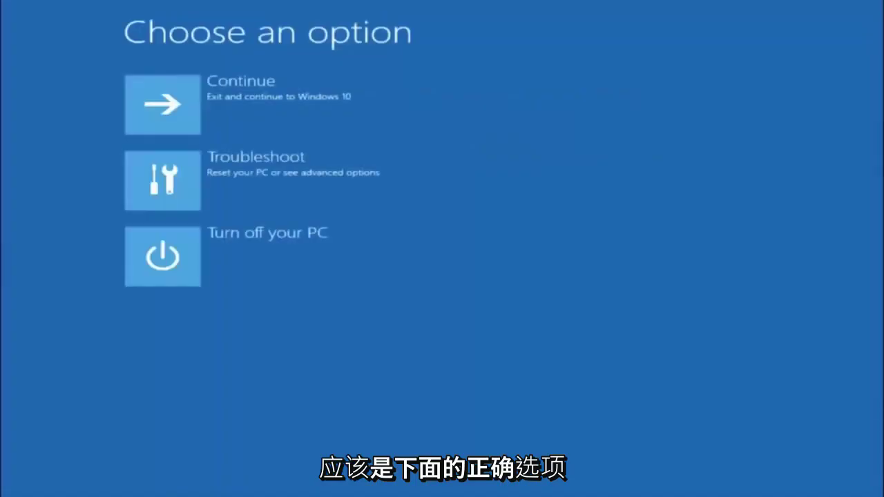
left_click(194, 178)
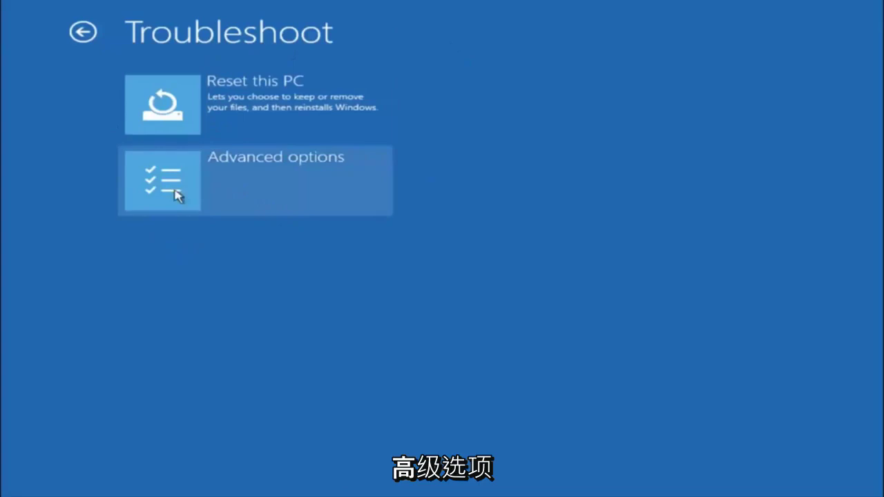
left_click(201, 187)
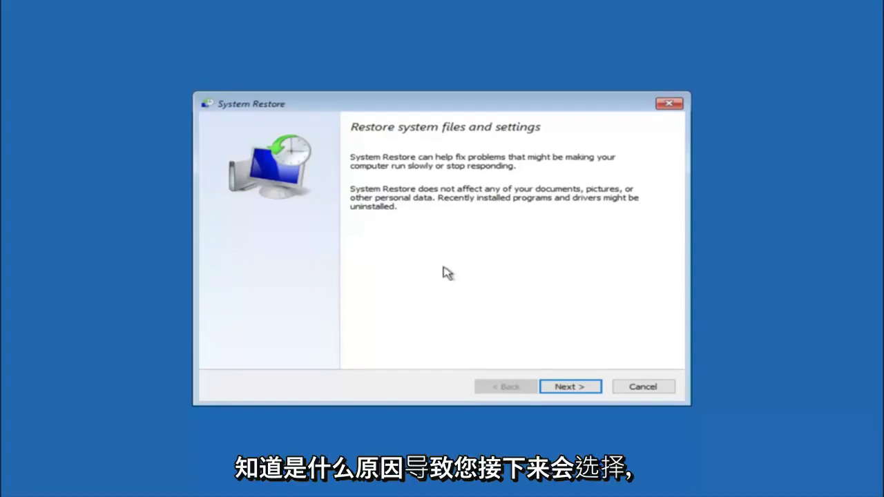
Pick the 10/5/2016 1:14:37 PM 'before update' restore point and proceed to confirmation
left_click(570, 391)
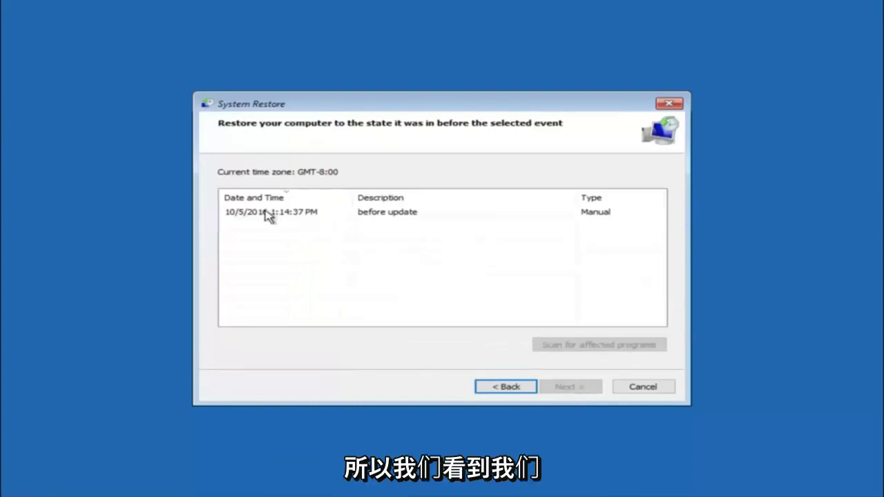
left_click(254, 214)
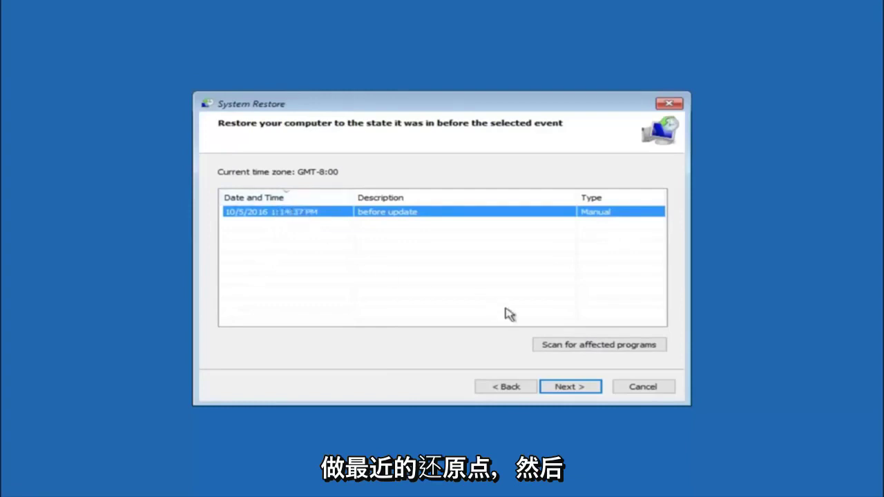
left_click(565, 389)
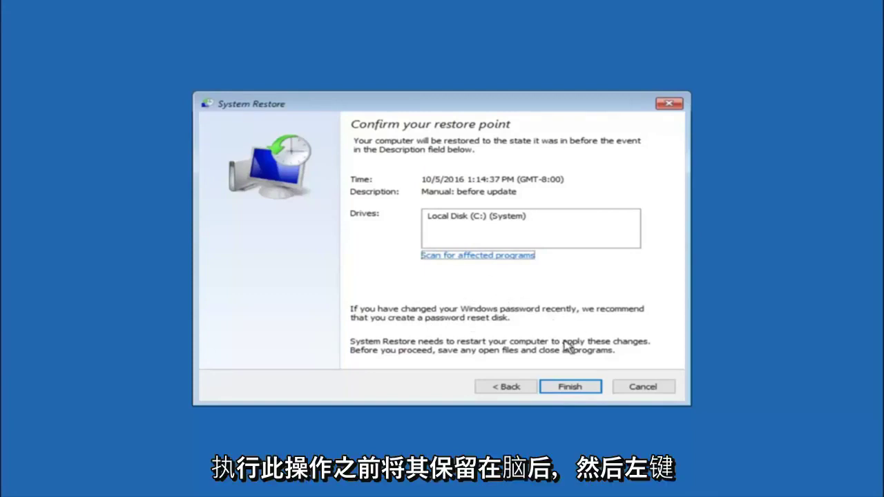
Confirm restoring Local Disk (C:) to the 'before update' point and accept the no-interruption warning
left_click(573, 390)
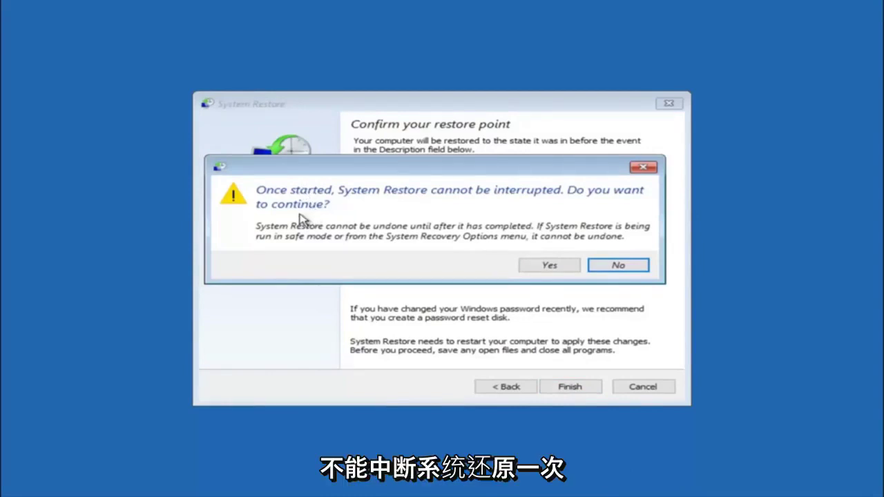
left_click(546, 271)
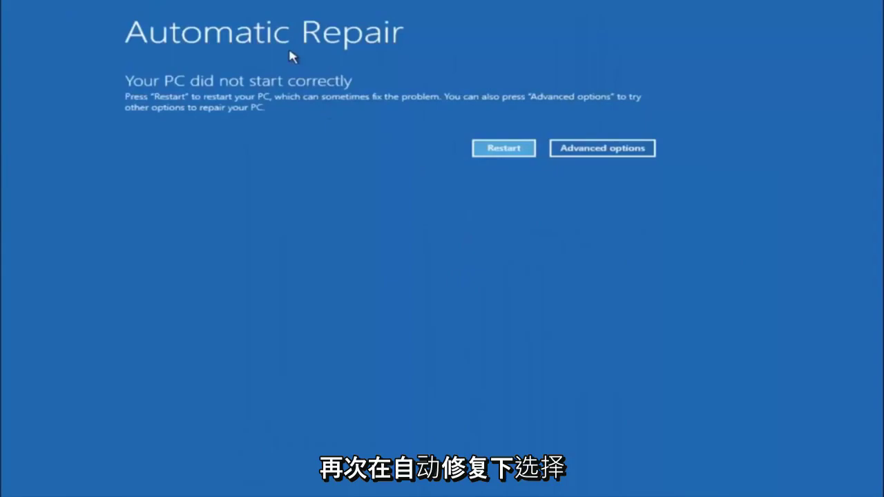
Go through Advanced options, Troubleshoot and Advanced options, then launch Startup Repair
left_click(590, 149)
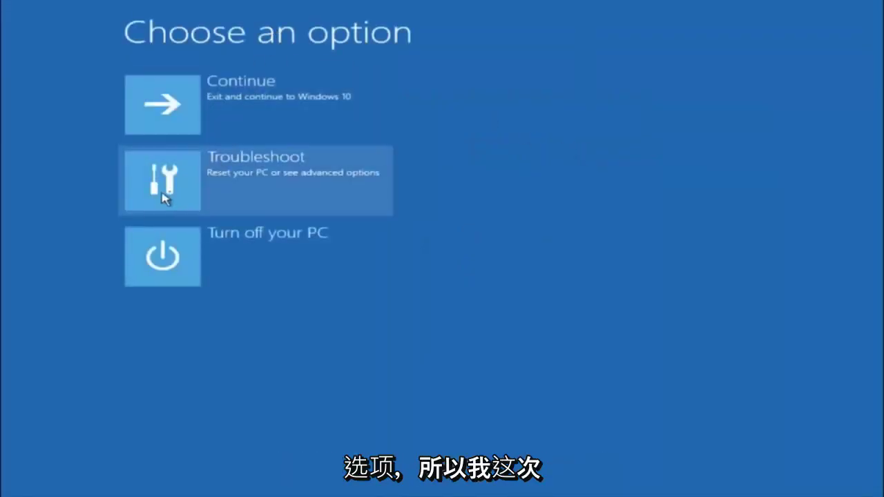
left_click(208, 183)
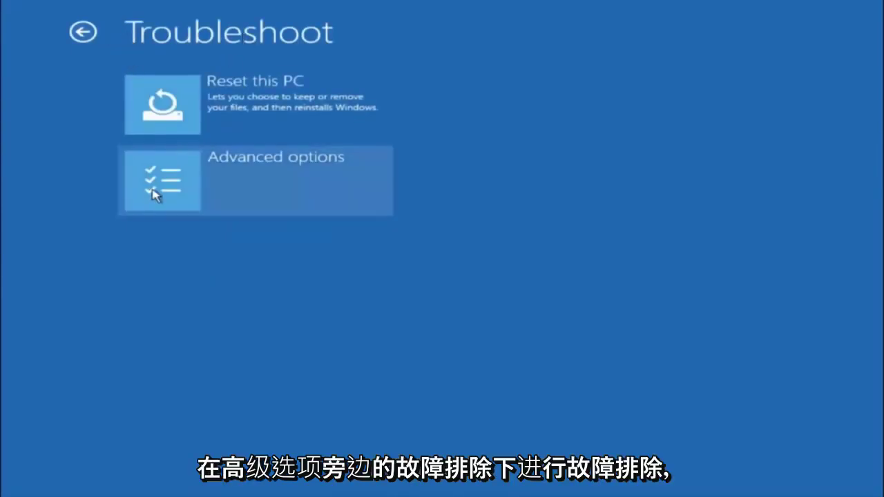
left_click(207, 181)
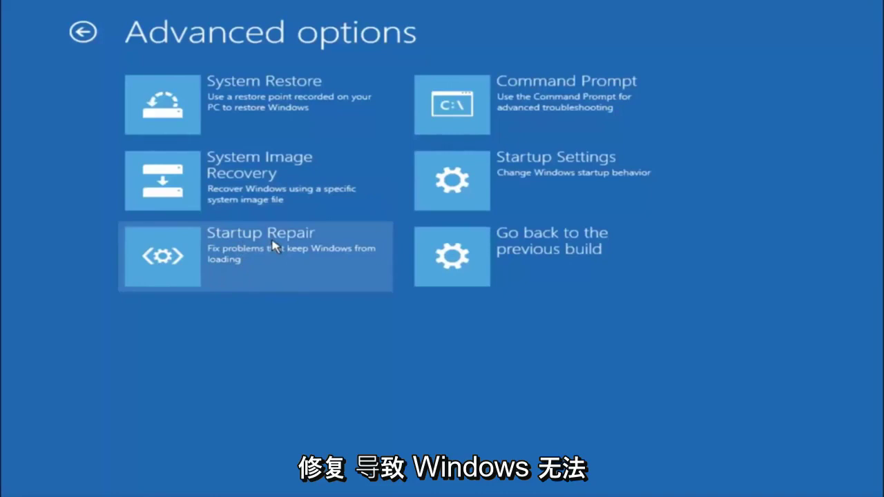
left_click(172, 261)
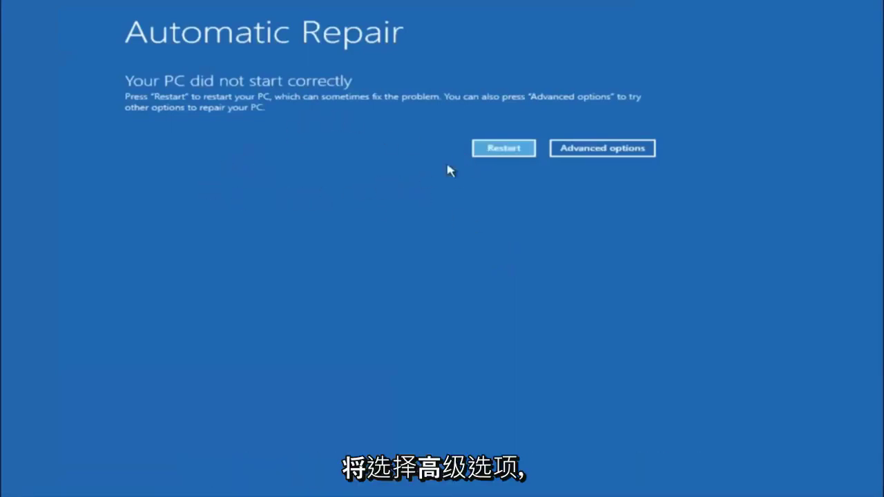
Go through Advanced options, Troubleshoot and Advanced options, then launch the recovery Command Prompt
left_click(590, 147)
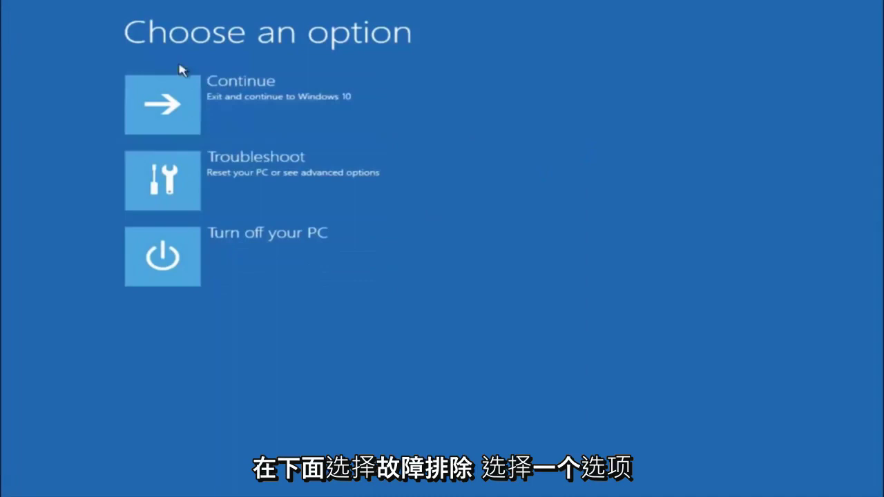
left_click(171, 185)
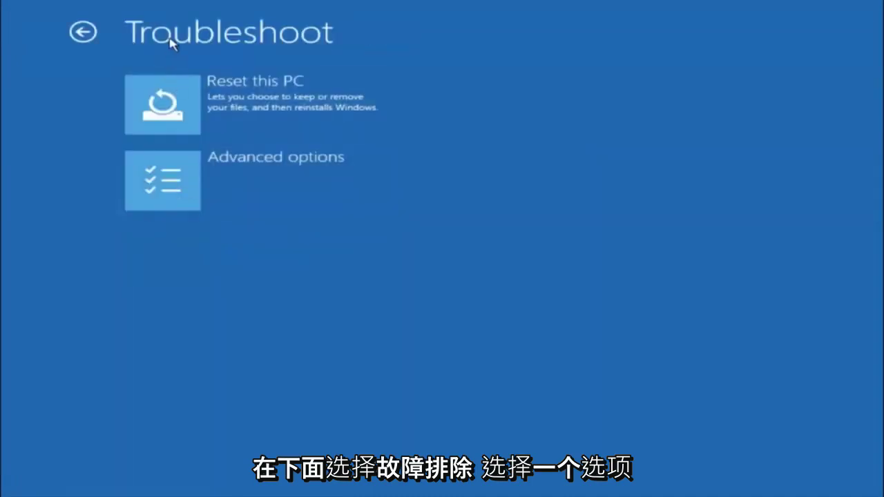
left_click(204, 172)
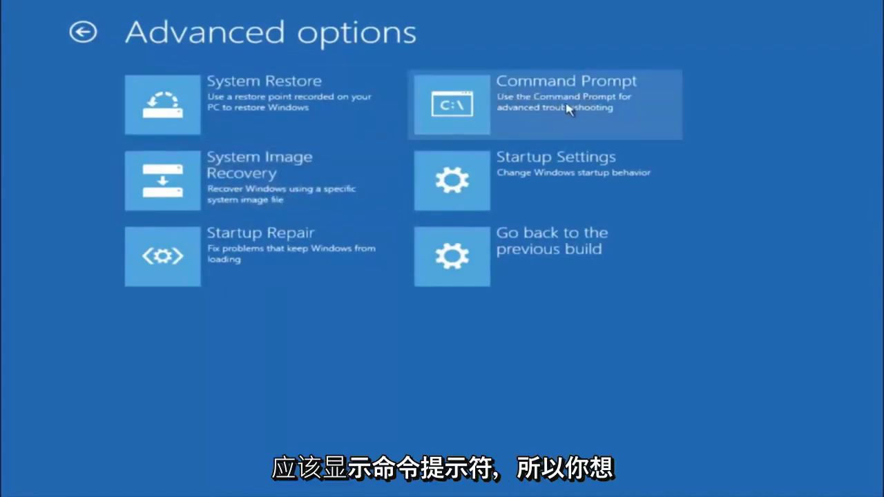
left_click(519, 112)
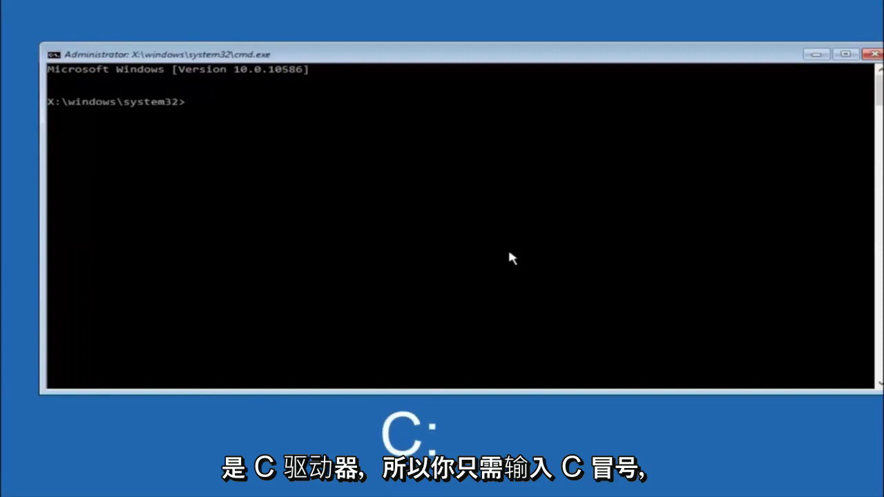
Switch to drive C: and run dir, listing PerfLogs, Program Files, Users, Windows and Windows.old
type(":")
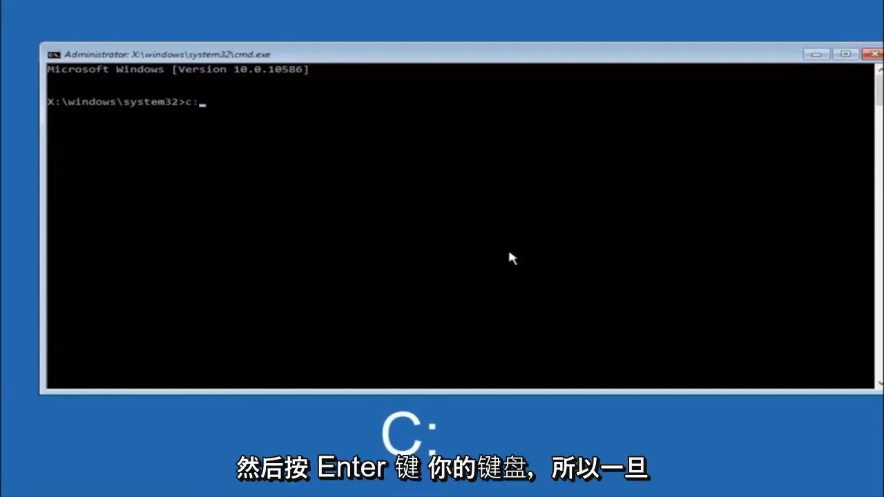
key("Return")
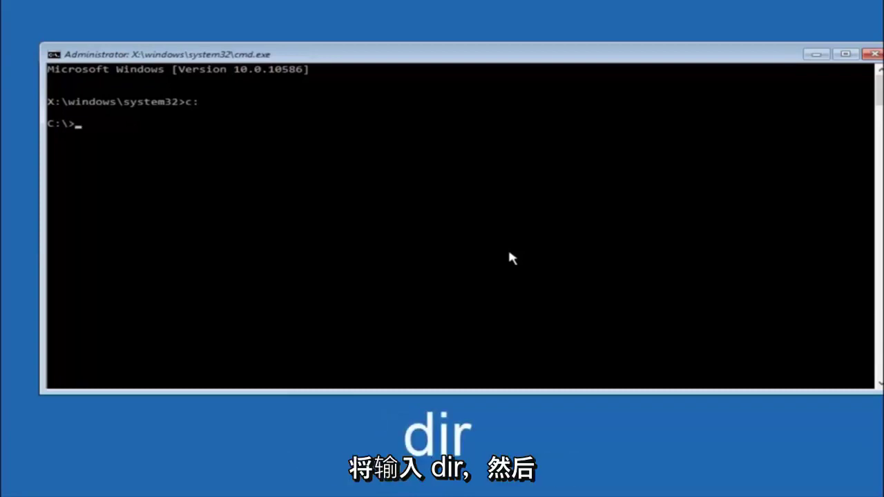
type("dir")
key("Return")
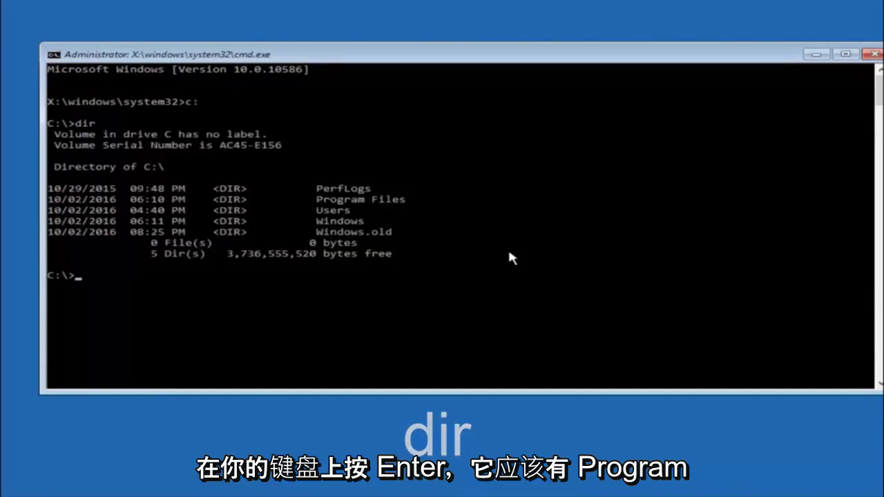
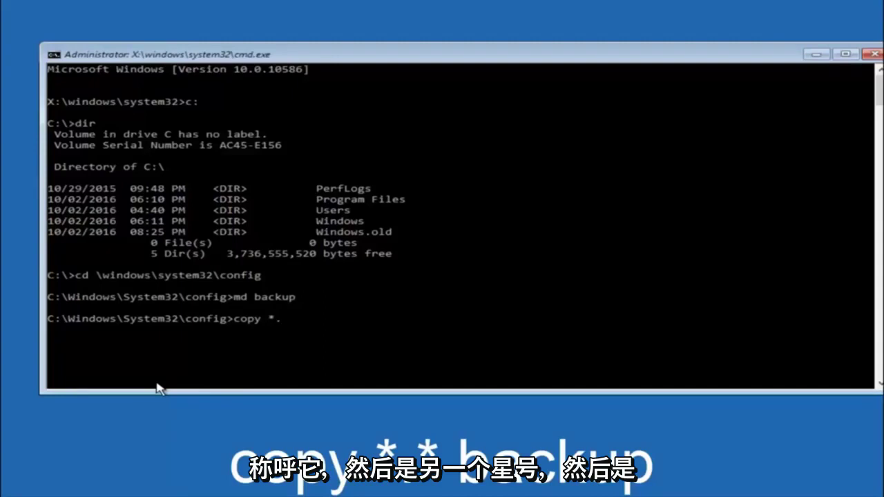
Run 'copy *.* backup' to copy the registry config files, including SAM, SECURITY and SOFTWARE, into backup
type("*")
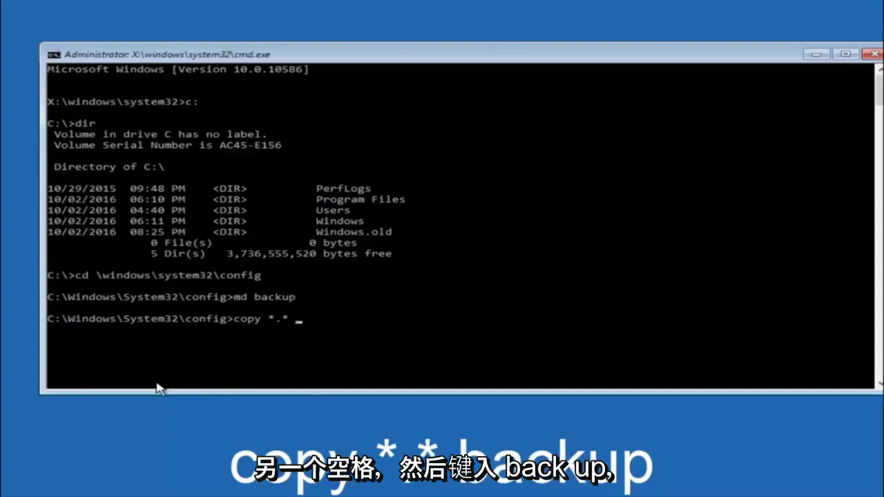
type(" backup")
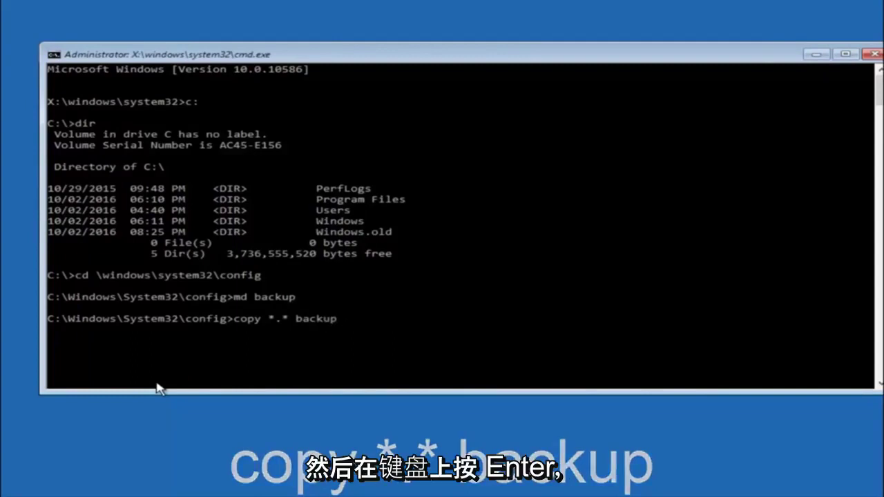
key("Return")
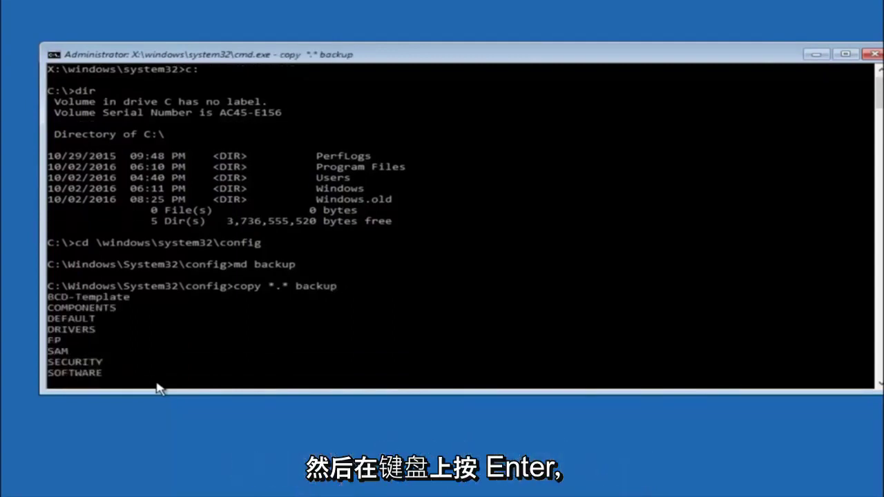
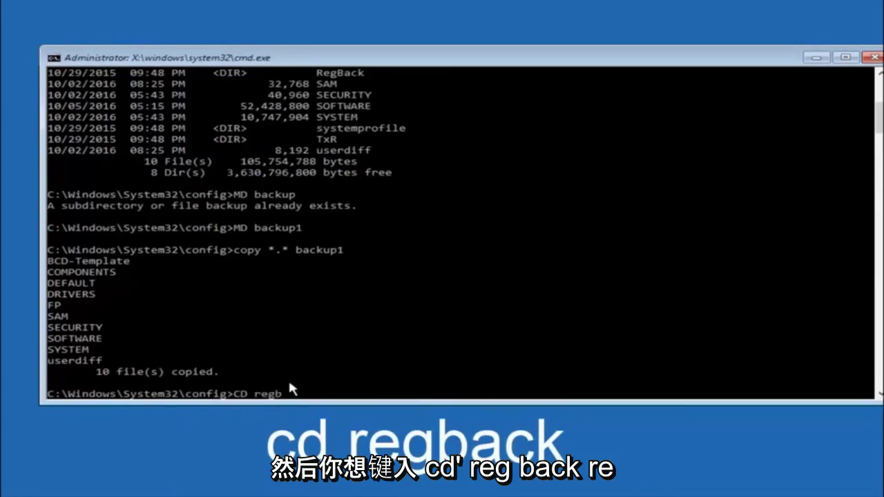
Change into config\RegBack and list its five 0-byte hive files with dir
type("back")
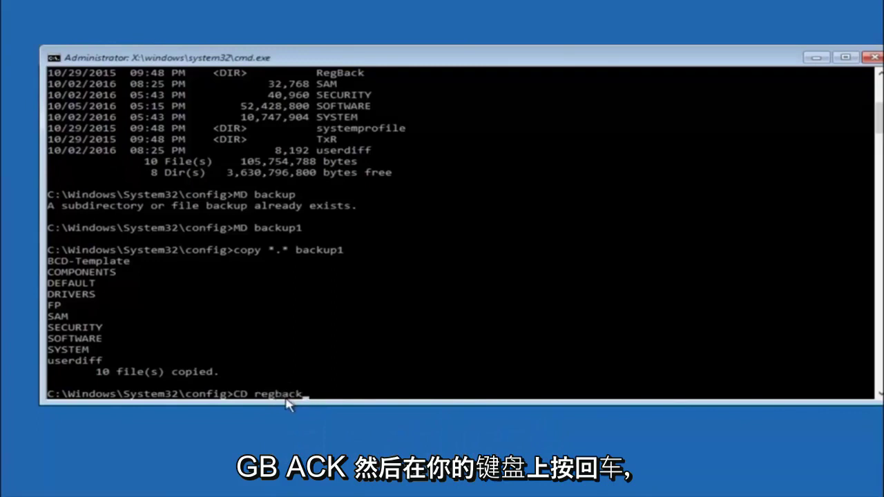
key("Return")
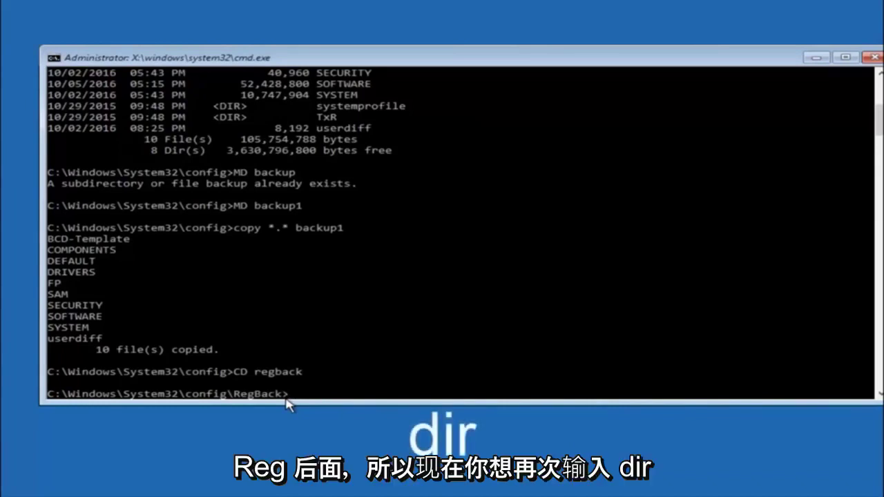
type("dir")
key("Return")
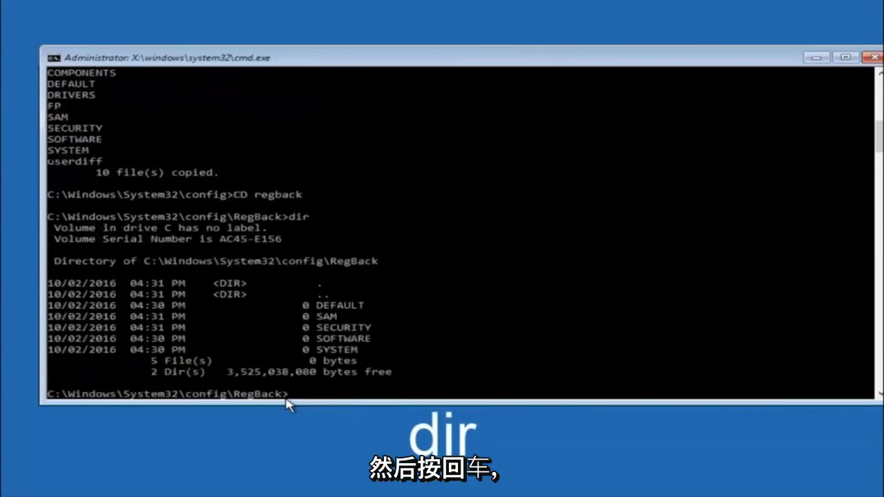
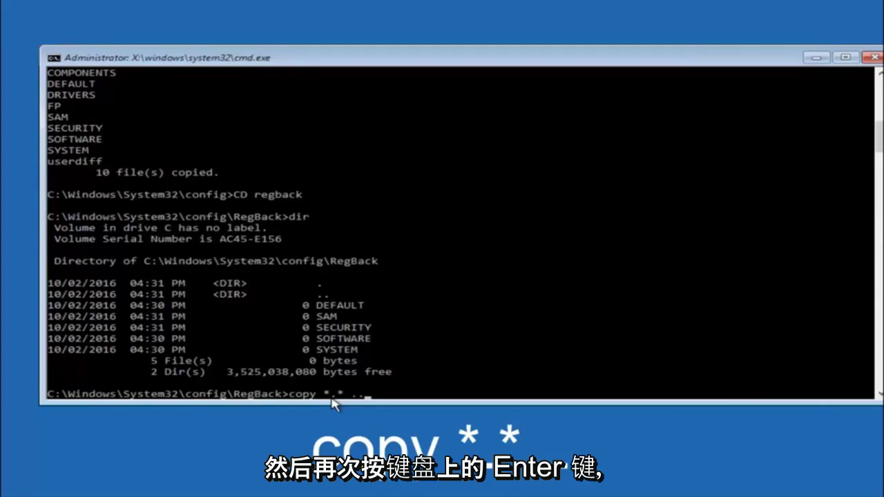
Run 'copy *.* ..' with 'A' to overwrite all five hives, then close Command Prompt
key("Return")
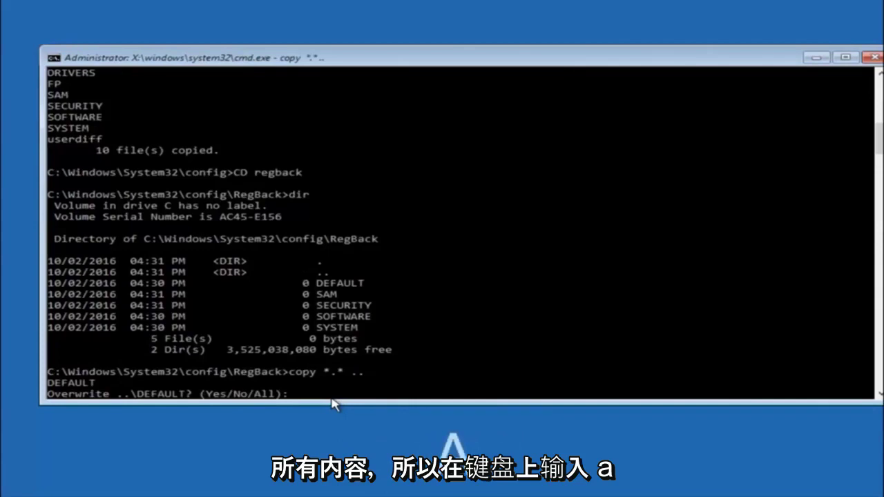
type("A")
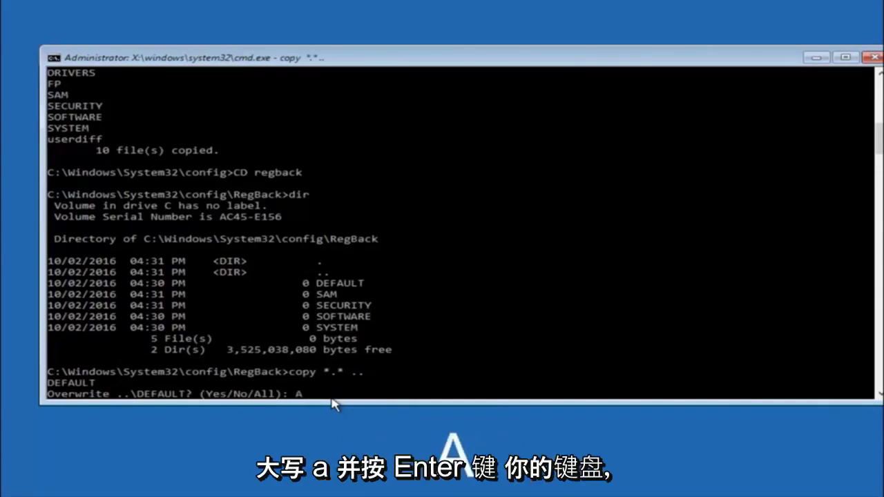
key("Return")
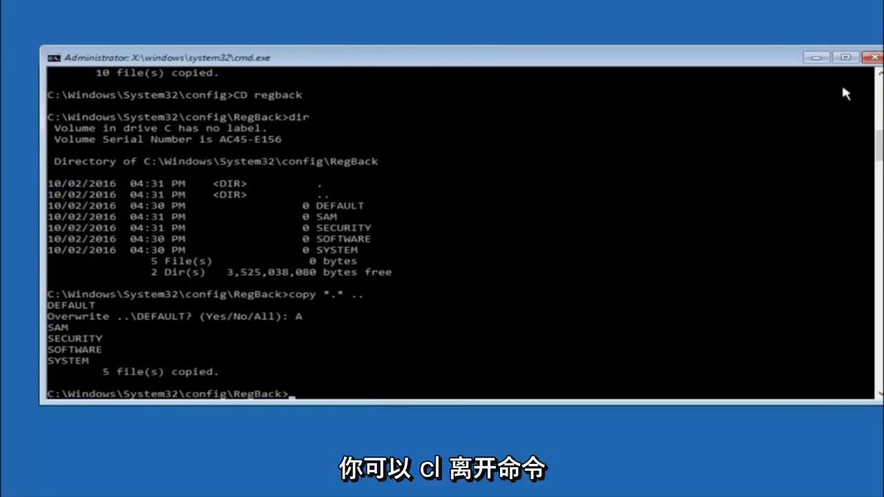
left_click(873, 58)
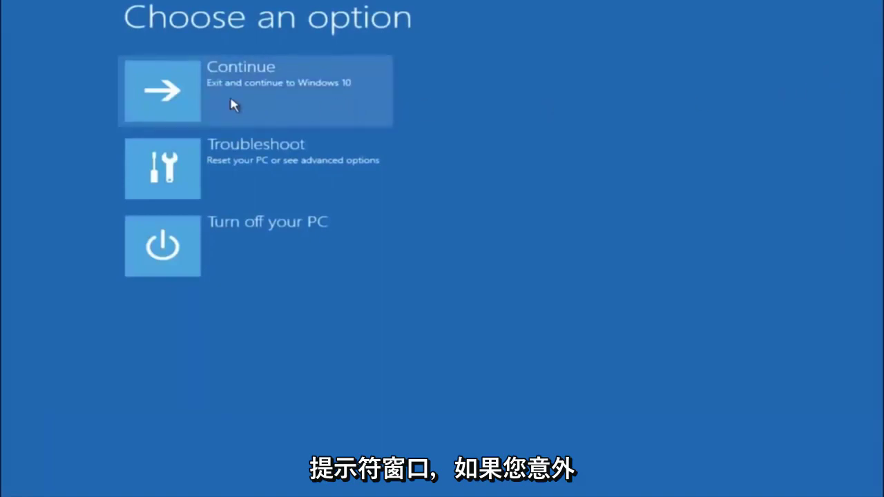